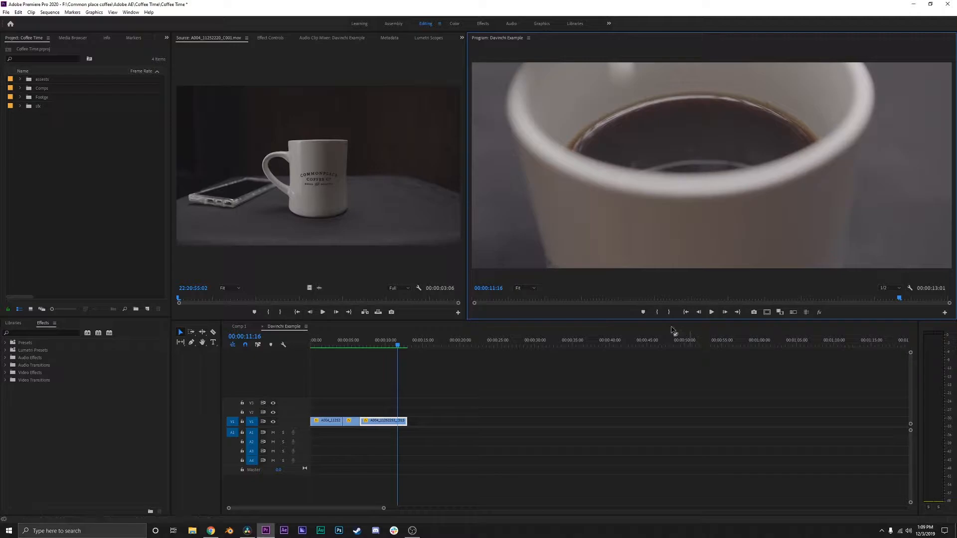
# Scrub the Davinchi Example sequence from its start to 00:00:03:19 to review the edited coffee clips.
pyautogui.click(303, 347)
pyautogui.press('Home')
pyautogui.moveTo(312, 346); pyautogui.dragTo(340, 349)
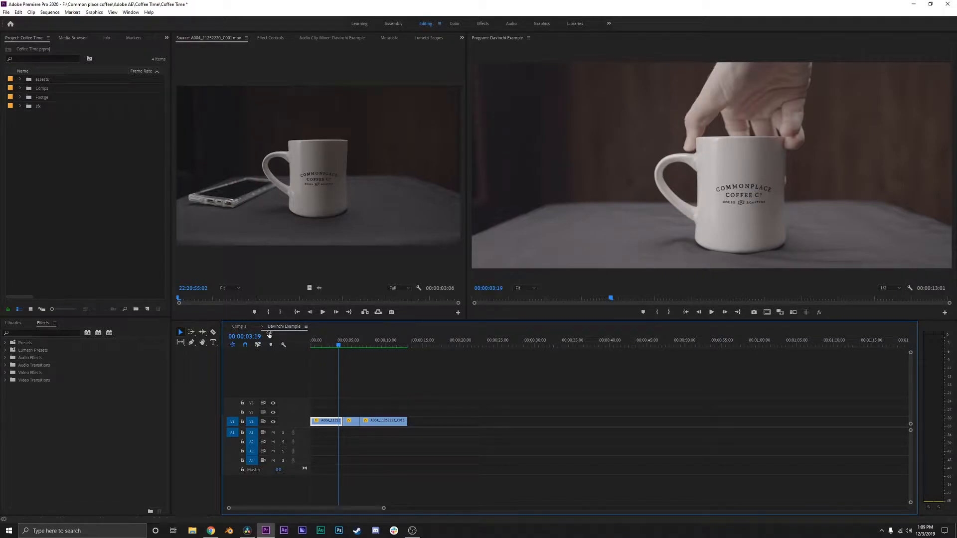
# Start a Final Cut Pro XML export of the Davinchi Example sequence and name the file "Davinchi Example 1".
pyautogui.click(6, 12)
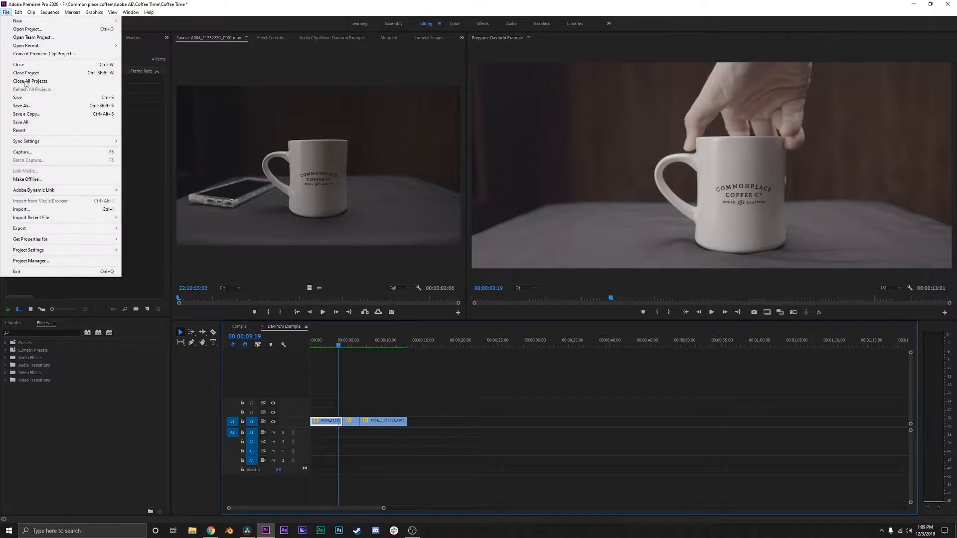
pyautogui.moveTo(45, 231)
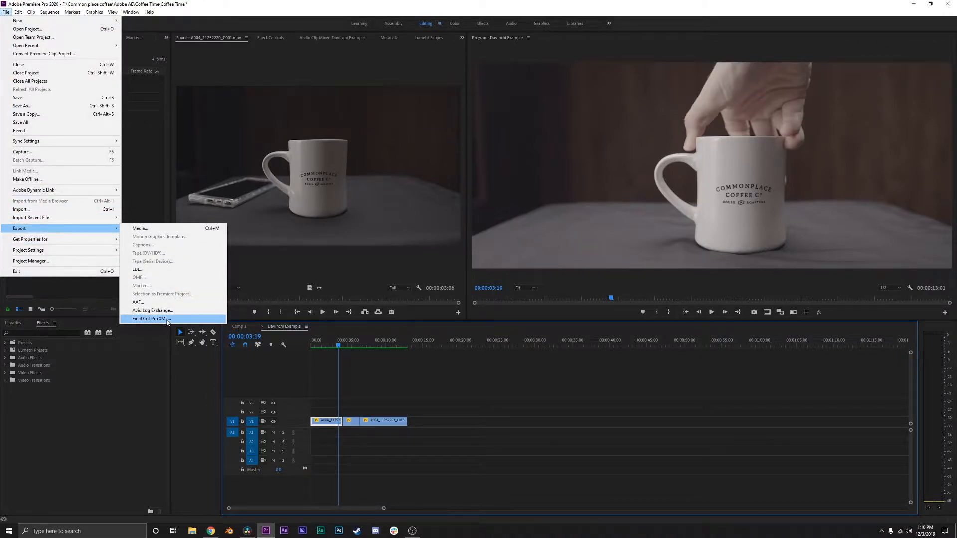
pyautogui.click(167, 320)
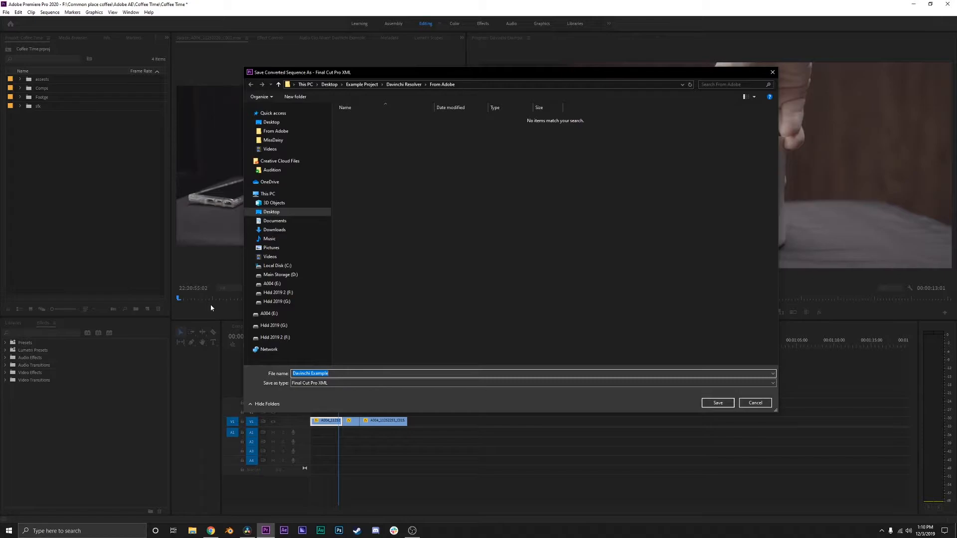
pyautogui.press('End')
pyautogui.write('1')
# Save the XML in the desktop's Example Project folder, under Davinchi Resolver > From Adobe.
pyautogui.click(329, 84)
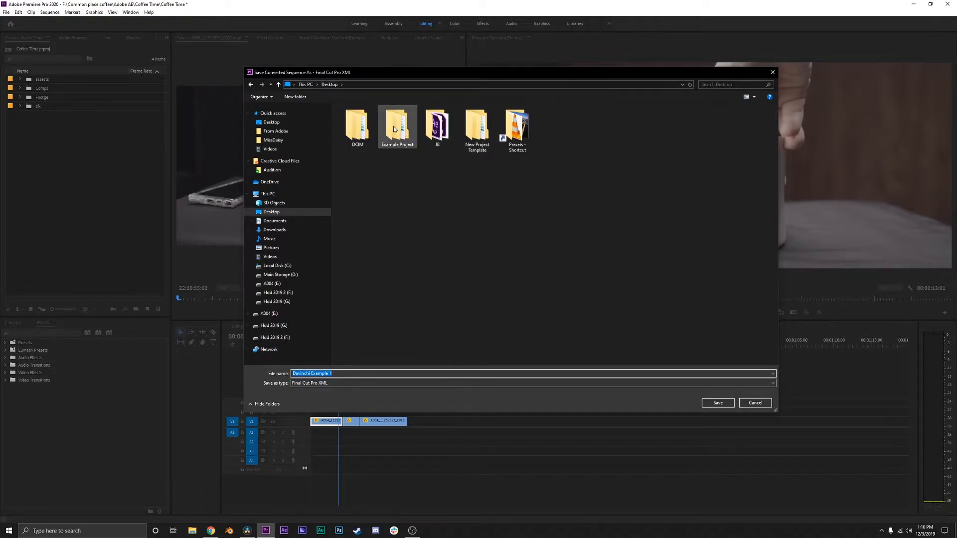
pyautogui.doubleClick(394, 128)
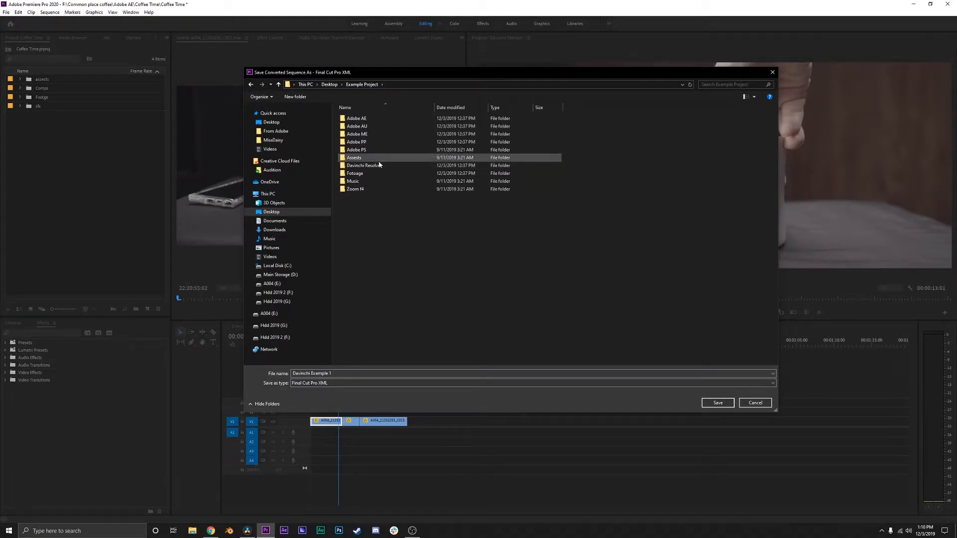
pyautogui.click(379, 166)
pyautogui.doubleClick(379, 166)
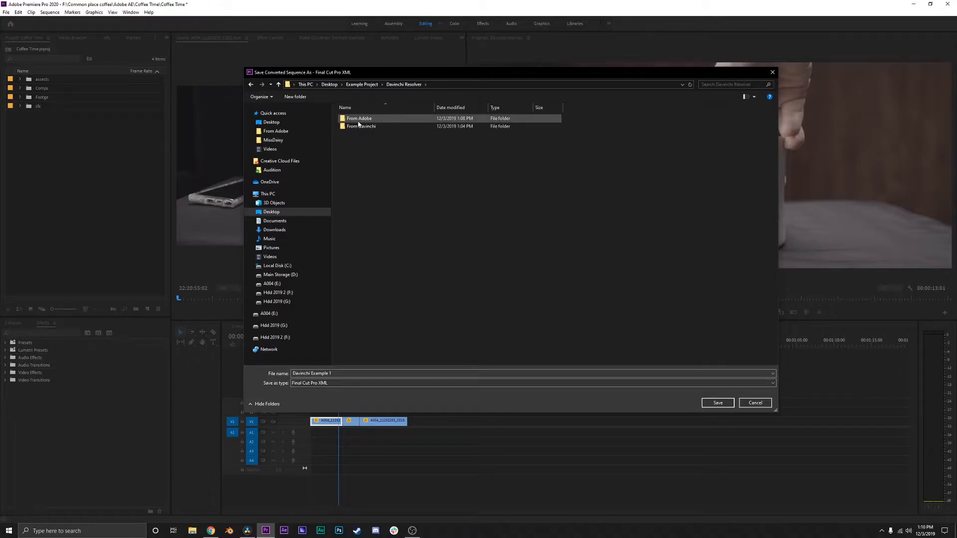
pyautogui.doubleClick(358, 125)
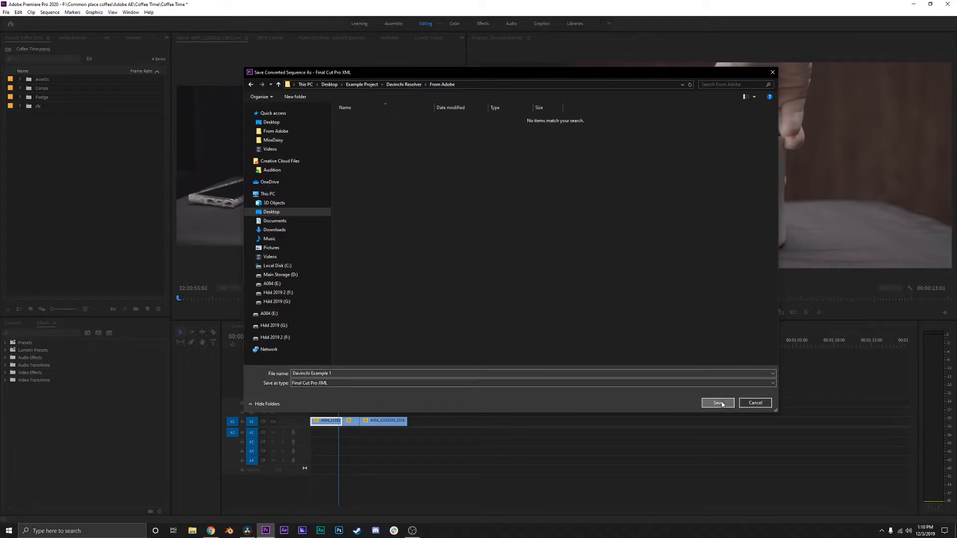
pyautogui.click(721, 403)
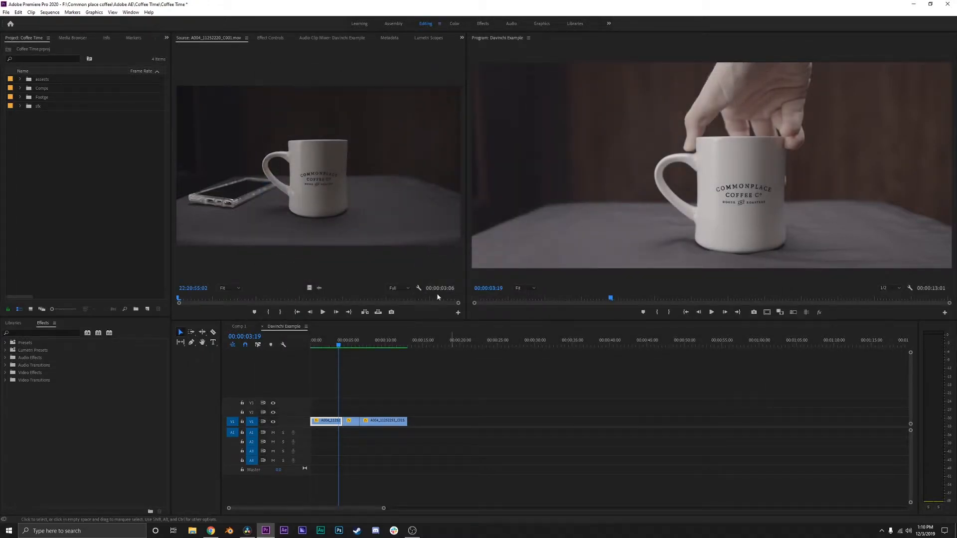
# Switch to DaVinci Resolve and open the Master Footage bin containing the raw clips.
pyautogui.click(918, 7)
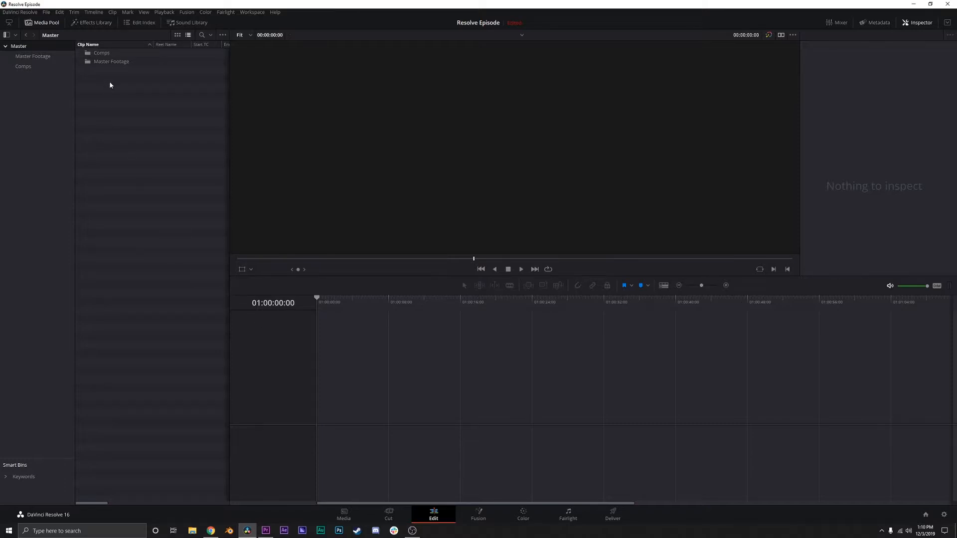
pyautogui.click(42, 57)
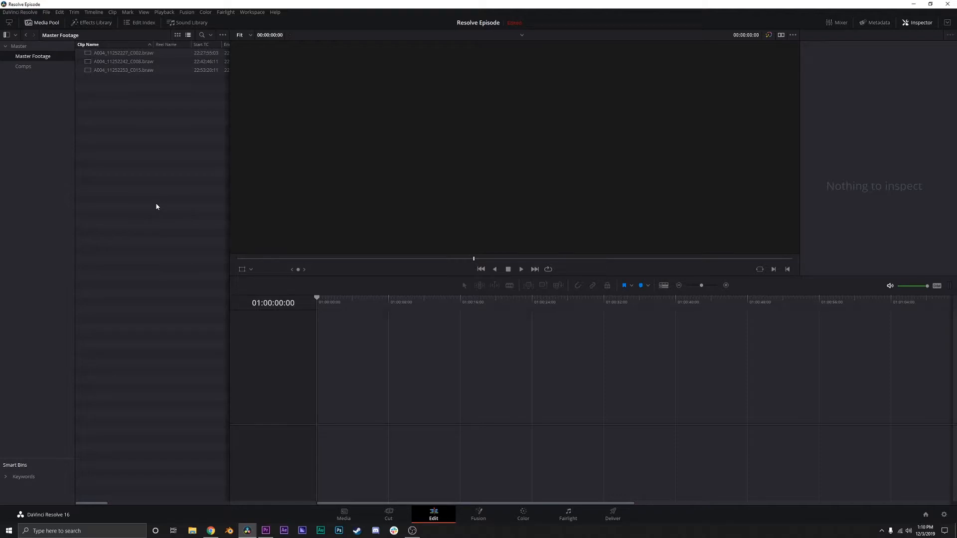
pyautogui.moveTo(143, 193); pyautogui.dragTo(112, 52)
pyautogui.click(120, 84)
# Import a timeline from the Davinchi Example 1 XML file in the From Adobe folder.
pyautogui.hotkey('ctrl', 'shift', 'i')
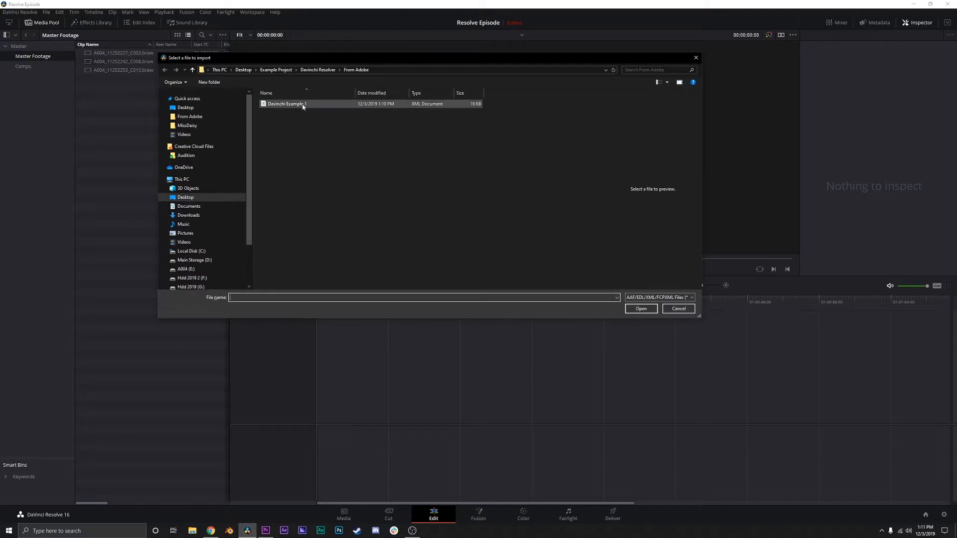
pyautogui.click(270, 106)
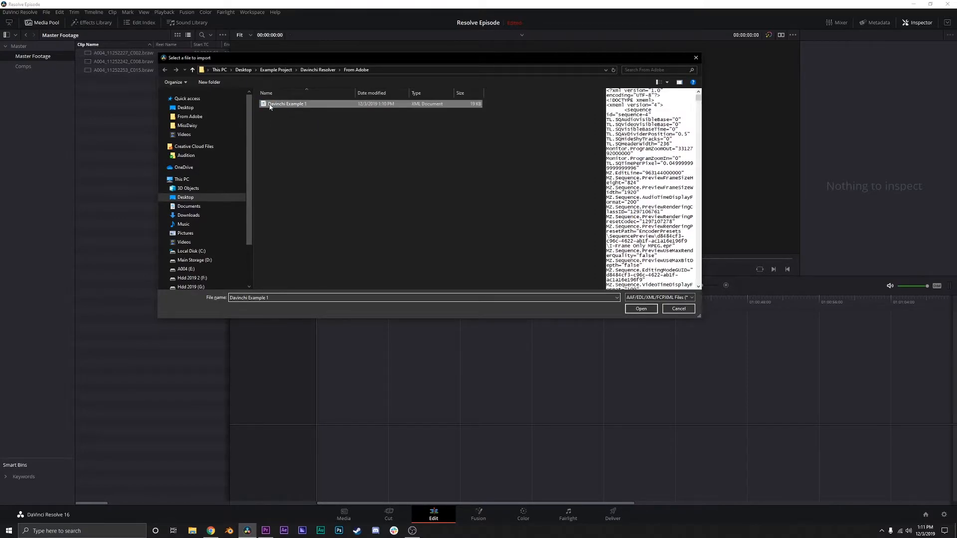
pyautogui.click(640, 309)
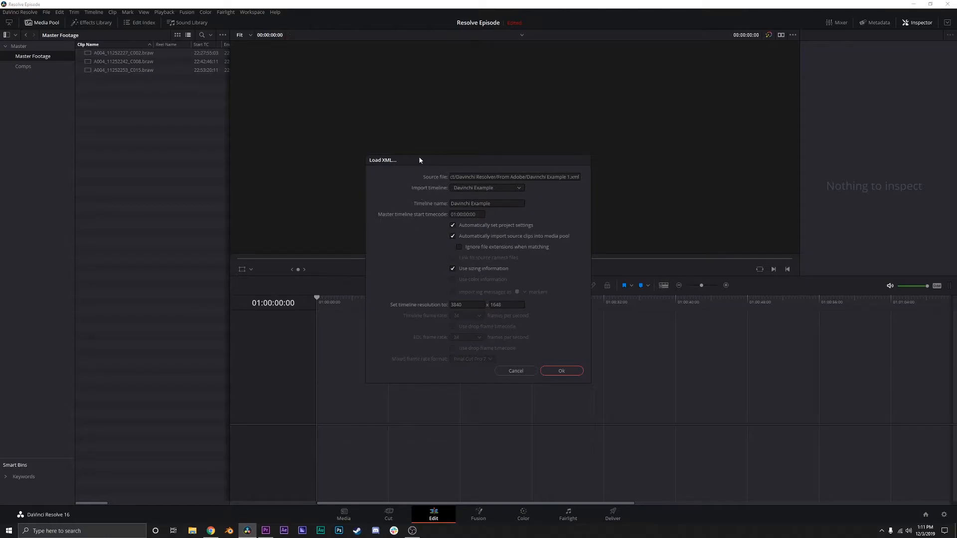
# Load the XML with automatic source clip import disabled, keeping automatic project settings and matching clips from the Master folder.
pyautogui.moveTo(419, 160); pyautogui.dragTo(424, 98)
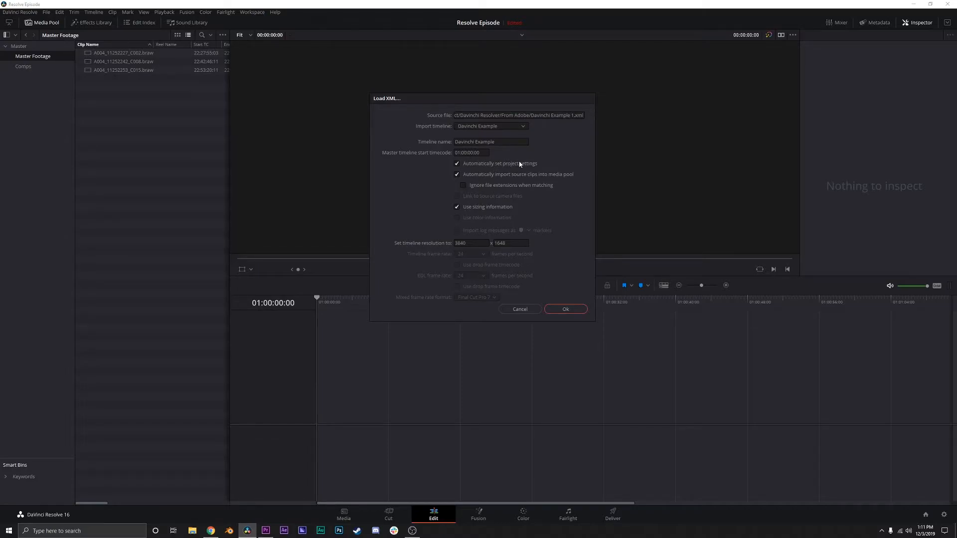
pyautogui.click(456, 164)
pyautogui.click(457, 174)
pyautogui.click(557, 310)
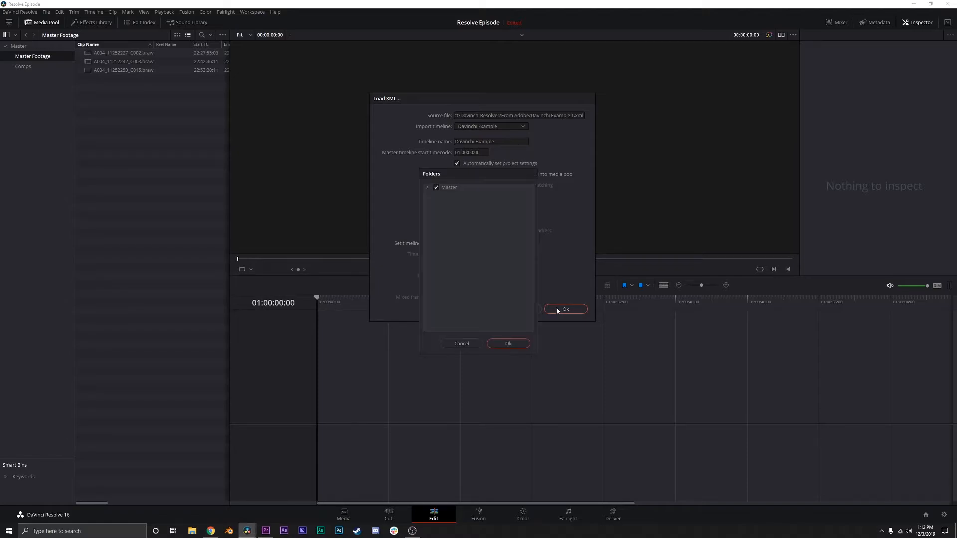
pyautogui.click(508, 343)
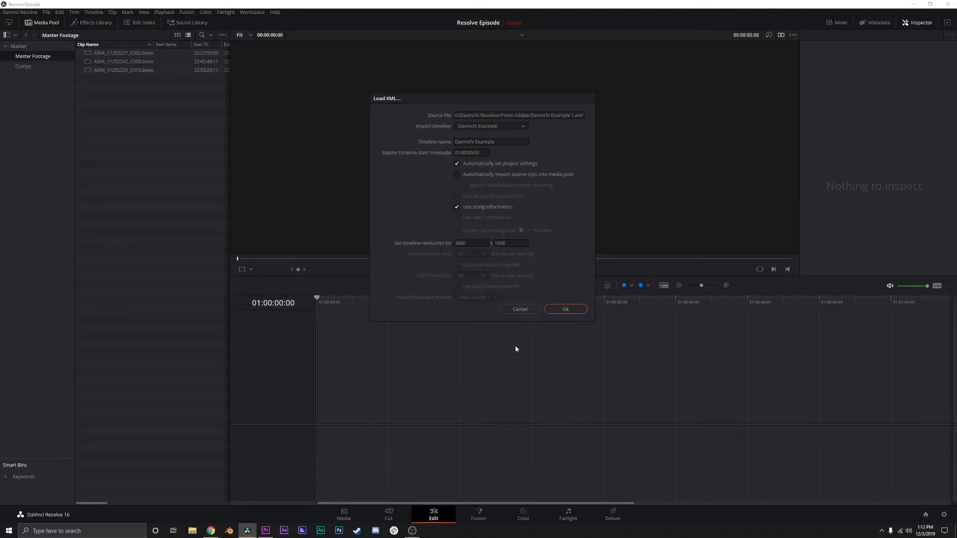
# Play the imported timeline and scrub back to 00:00:04:09 to check the linked clips.
pyautogui.click(522, 268)
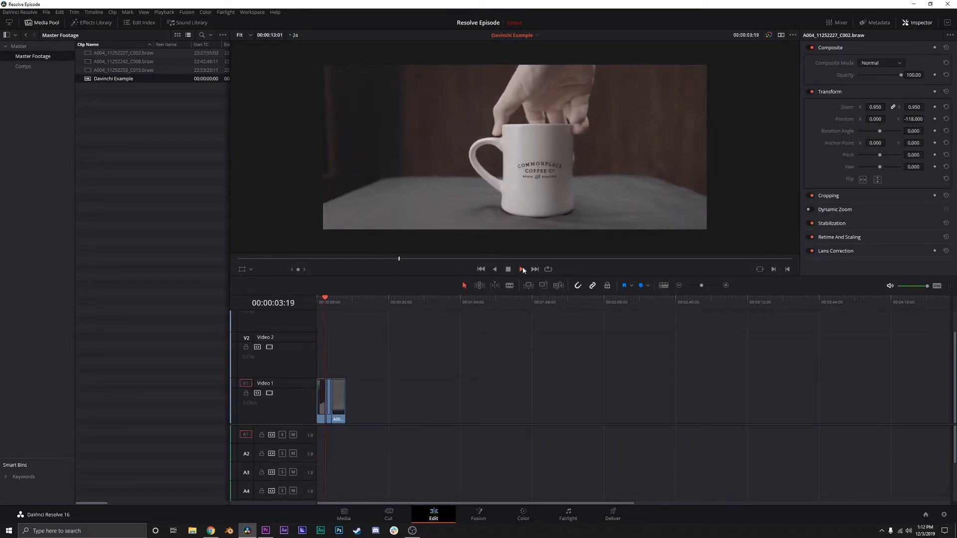
pyautogui.click(509, 269)
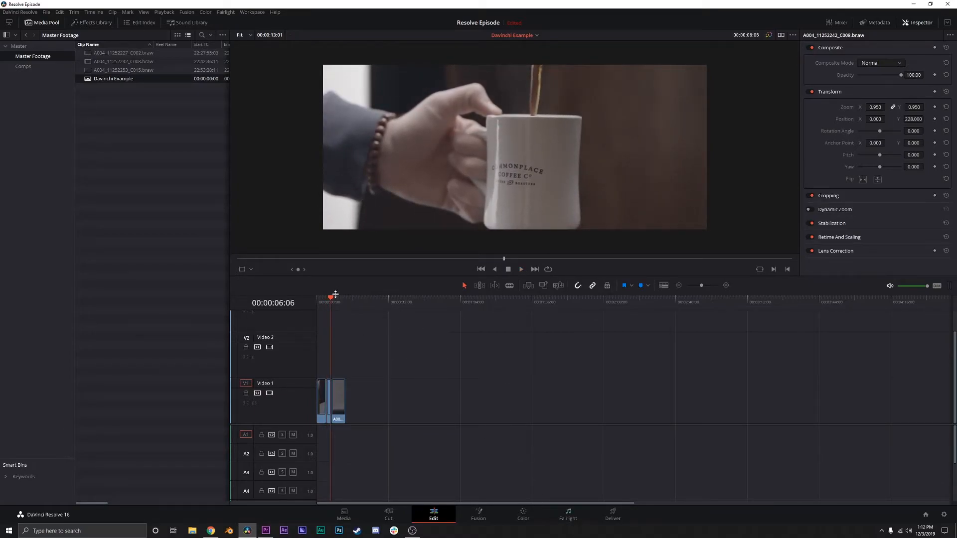
pyautogui.moveTo(329, 299)
pyautogui.mouseDown()
pyautogui.moveTo(349, 302)
pyautogui.moveTo(326, 303)
pyautogui.mouseUp()
# On the Color page, apply the saved gallery still's grade to all three clips and scrub the first clip to check it.
pyautogui.click(524, 513)
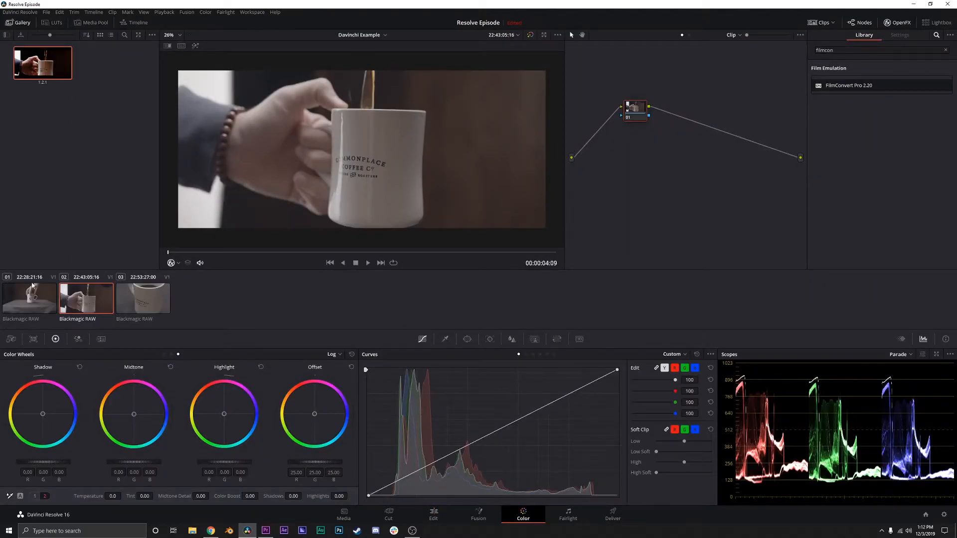
pyautogui.click(32, 292)
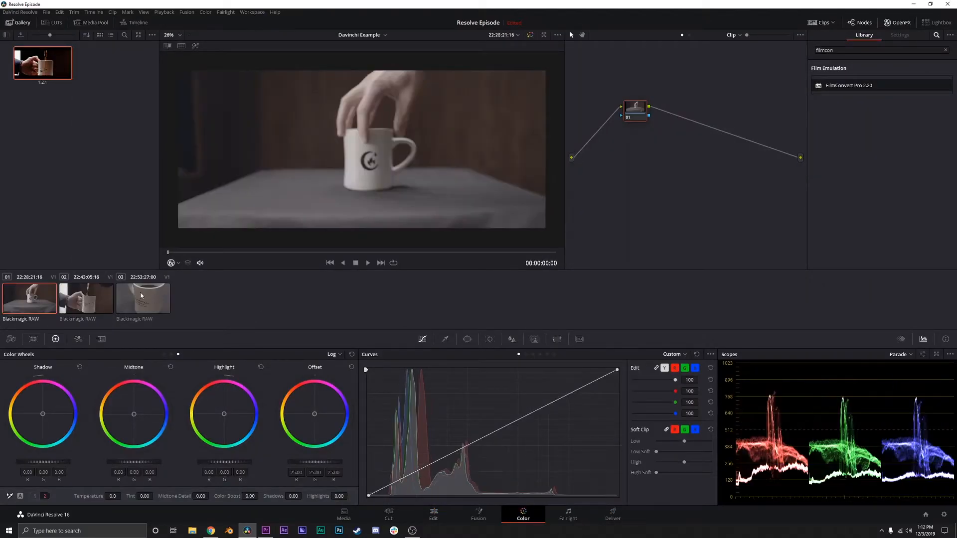
pyautogui.keyDown('shift'); pyautogui.click(140, 295); pyautogui.keyUp('shift')
pyautogui.rightClick(48, 54)
pyautogui.click(70, 83)
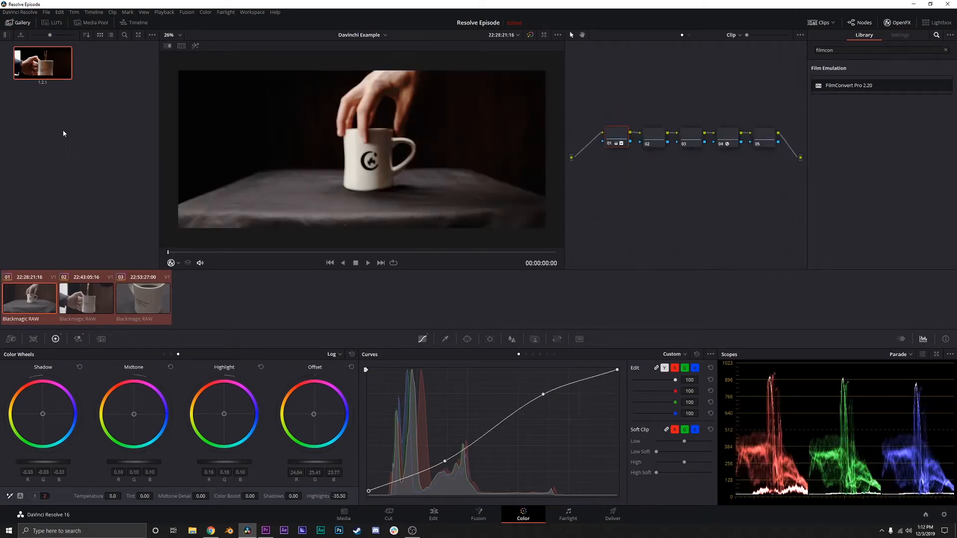
pyautogui.moveTo(298, 252); pyautogui.dragTo(421, 256)
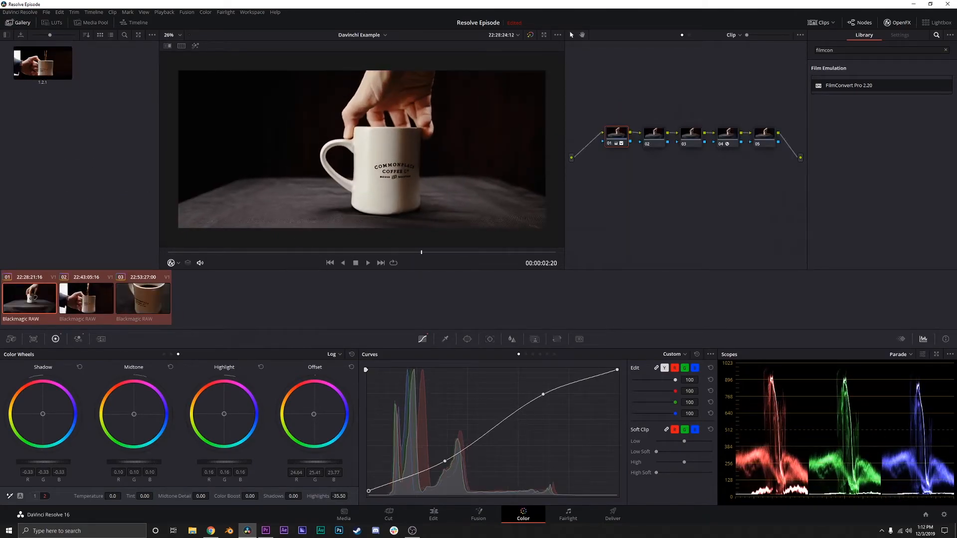
# Open the Deliver page and choose the Premiere XML render preset.
pyautogui.click(609, 512)
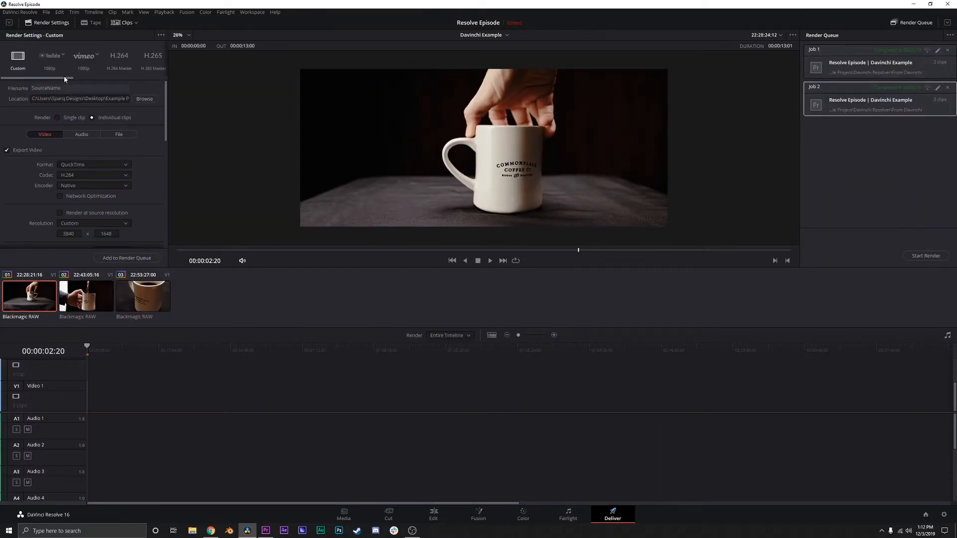
pyautogui.moveTo(63, 76); pyautogui.dragTo(131, 73)
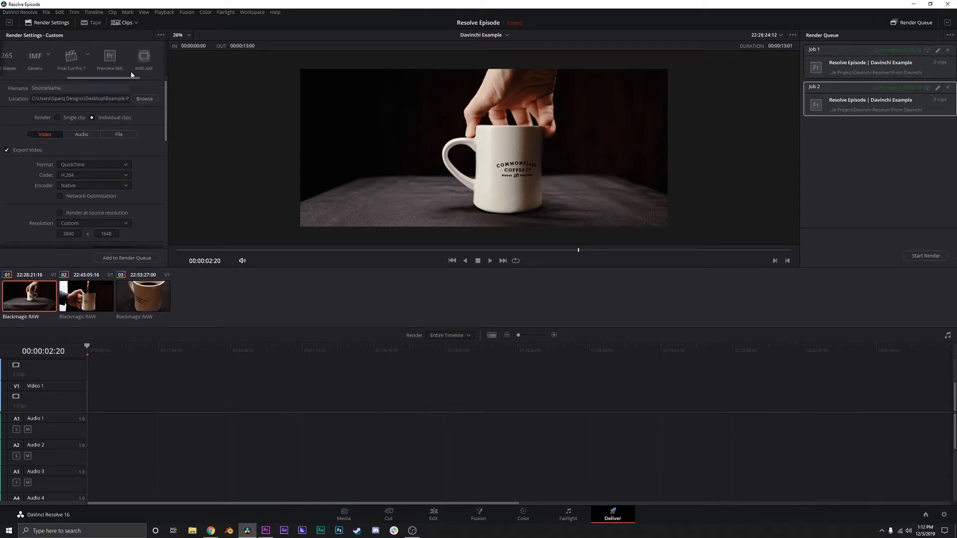
pyautogui.click(106, 54)
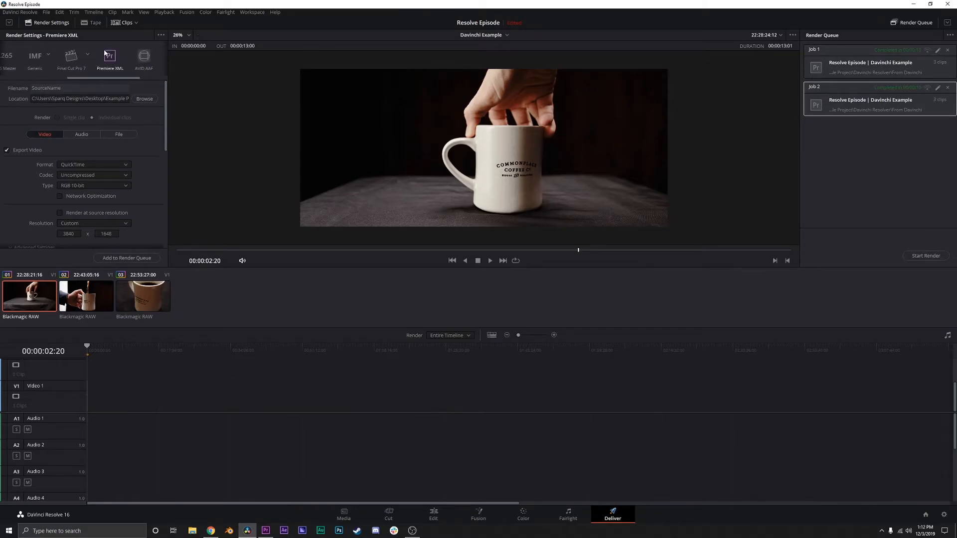
# Set the render codec to Uncompressed and its type to YUV 422 10-bit.
pyautogui.scroll(-1, 28, 163)
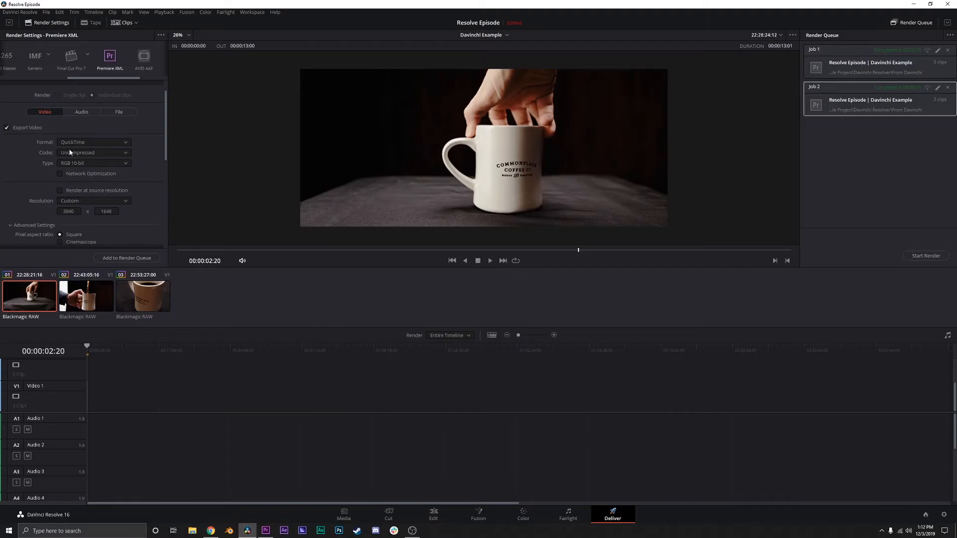
pyautogui.click(111, 154)
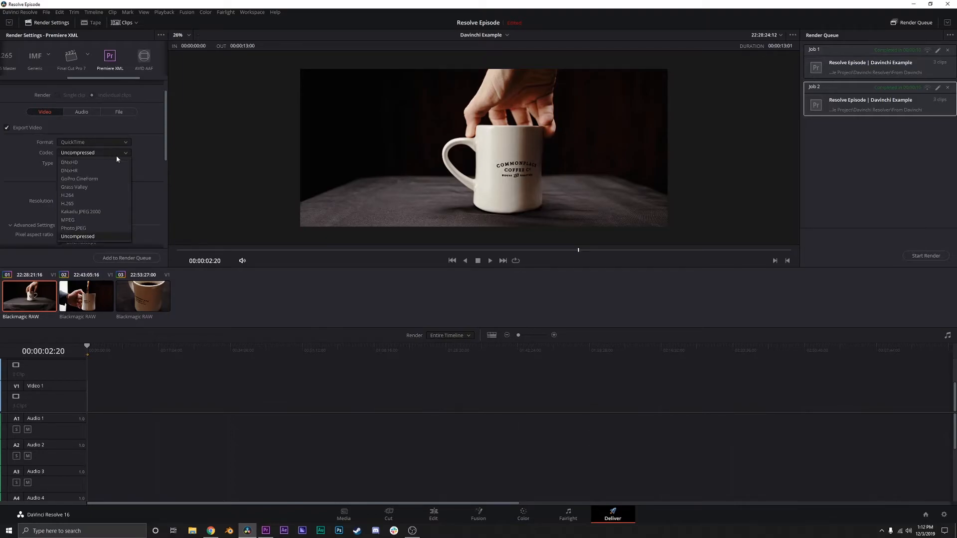
pyautogui.click(83, 236)
pyautogui.click(94, 164)
pyautogui.click(101, 214)
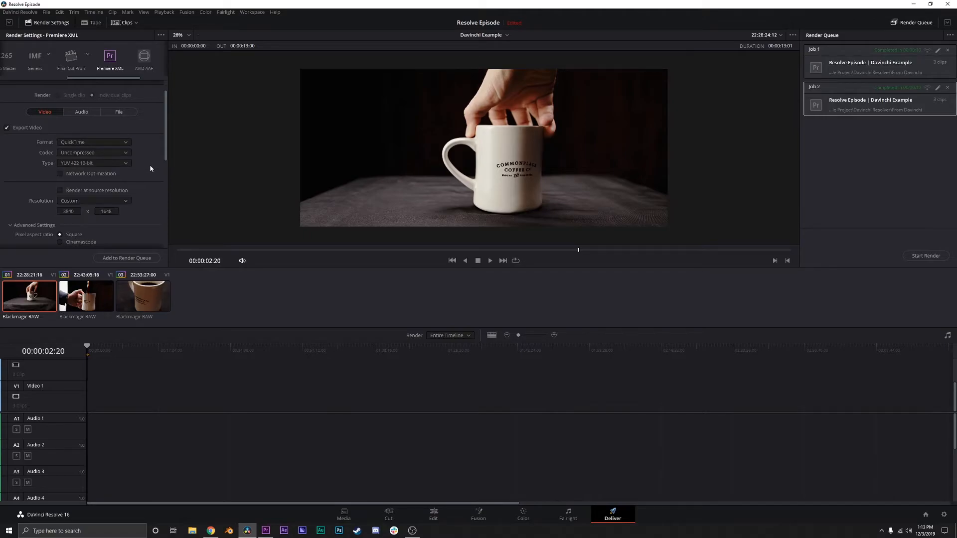
# Examine the advanced render settings and the project's Master Settings, including data levels, without changing the project settings.
pyautogui.scroll(-1, 150, 169)
pyautogui.scroll(-1, 151, 169)
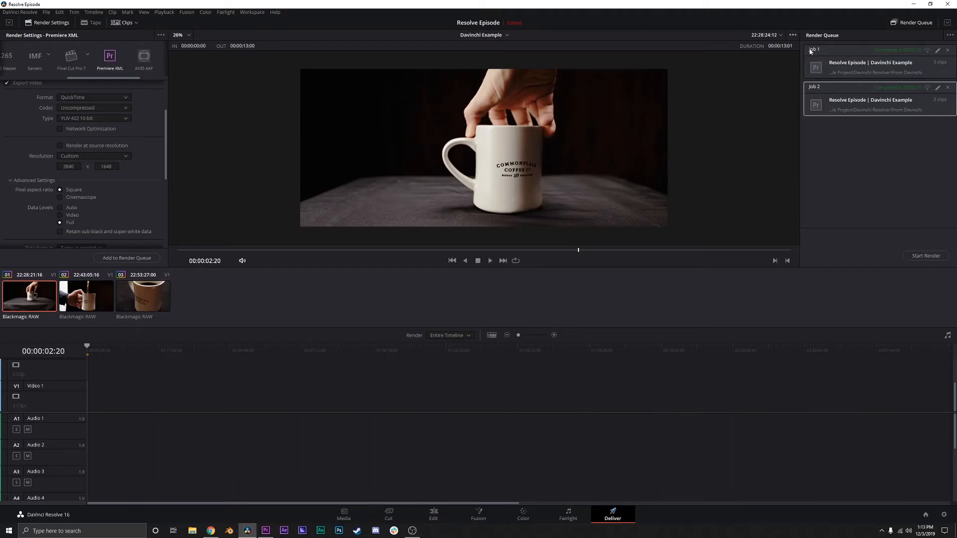
pyautogui.click(944, 515)
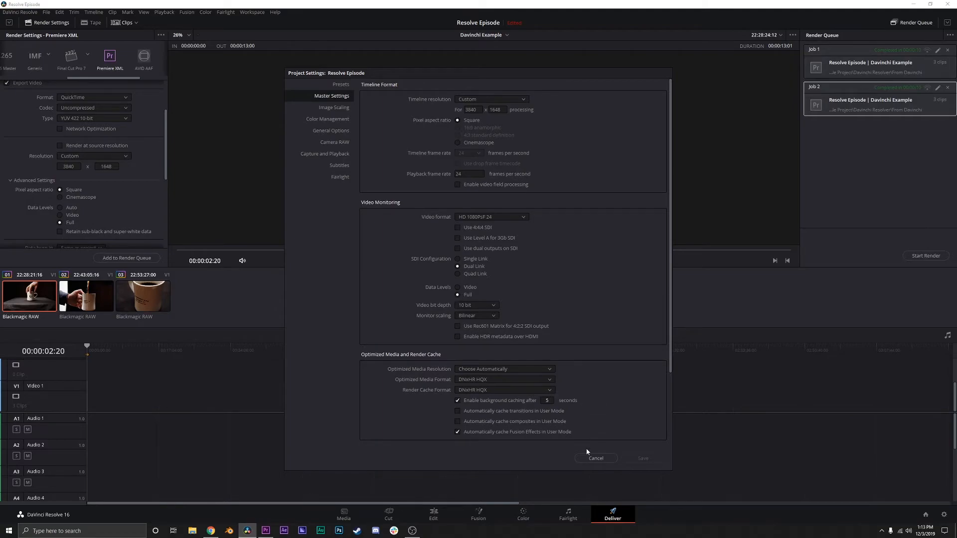
pyautogui.click(602, 458)
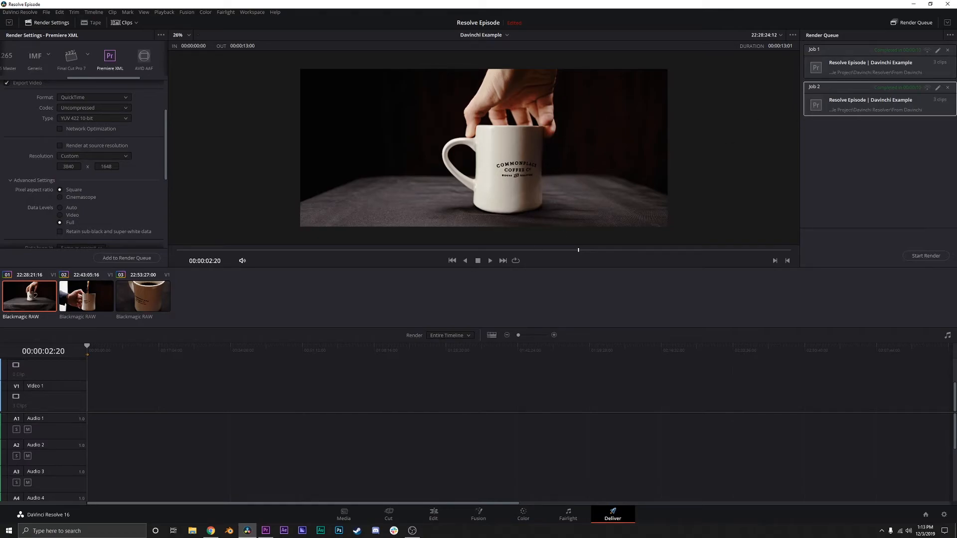
# Set the render location to the From Davinchi folder inside Example Project's Davinchi Resolver folder.
pyautogui.scroll(3, 140, 223)
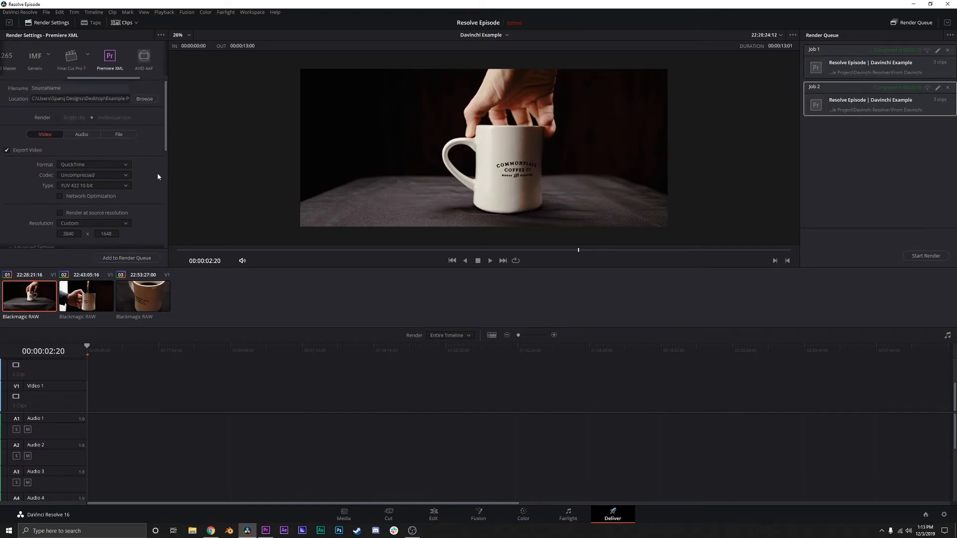
pyautogui.click(144, 98)
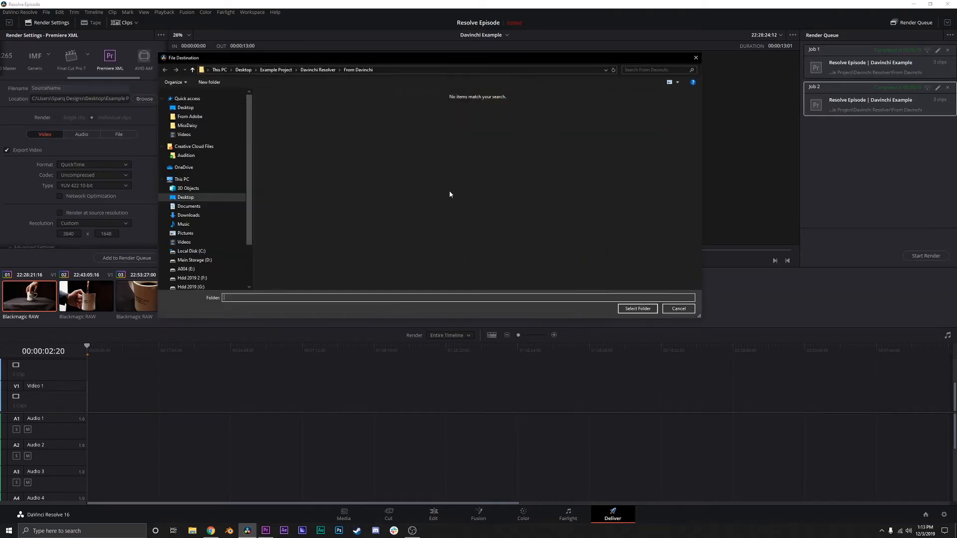
pyautogui.click(317, 72)
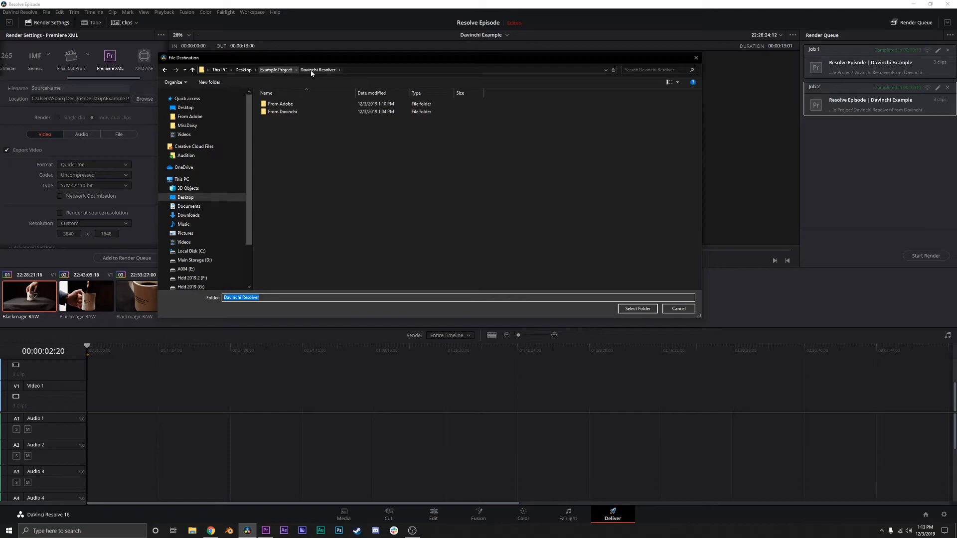
pyautogui.doubleClick(282, 105)
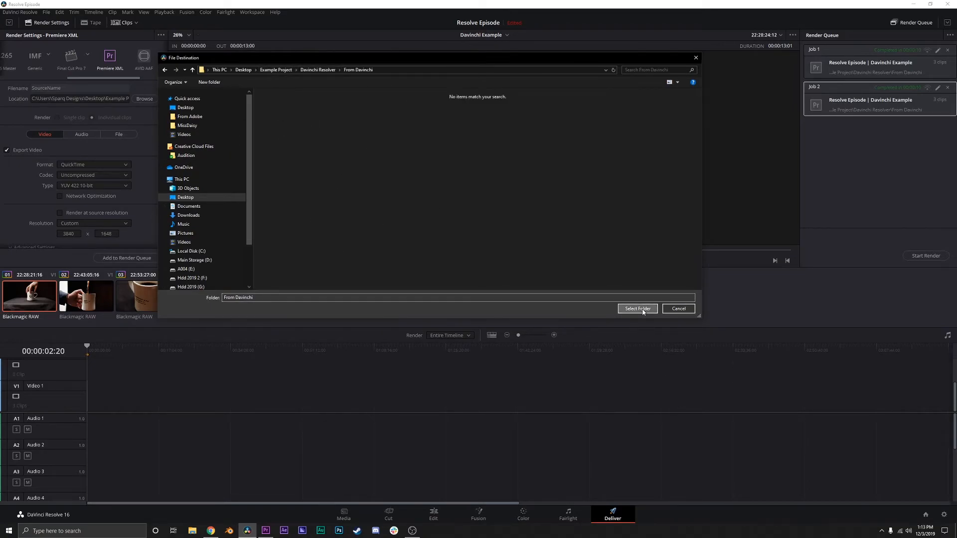
pyautogui.click(637, 308)
# Add the timeline to the render queue and render the new job, replacing the existing files of the same name.
pyautogui.click(127, 257)
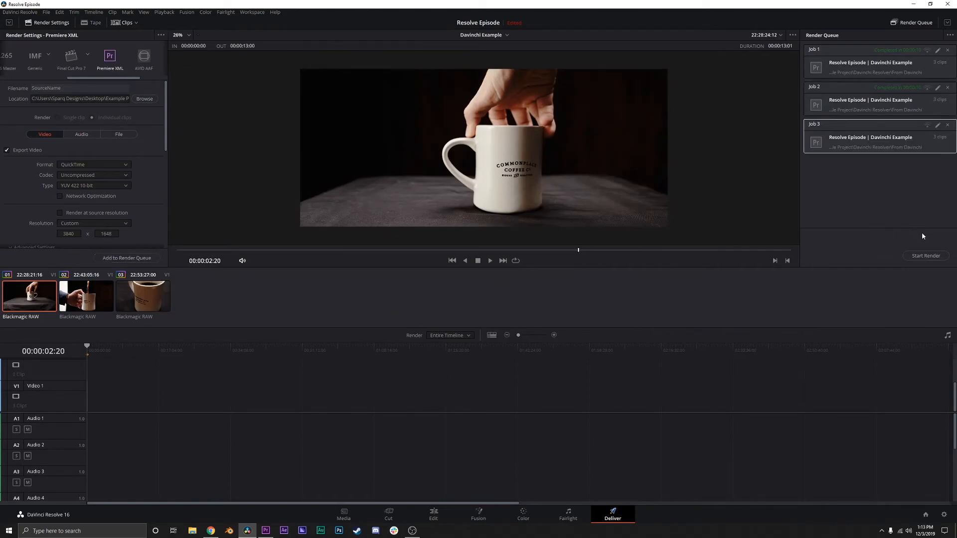
pyautogui.click(928, 258)
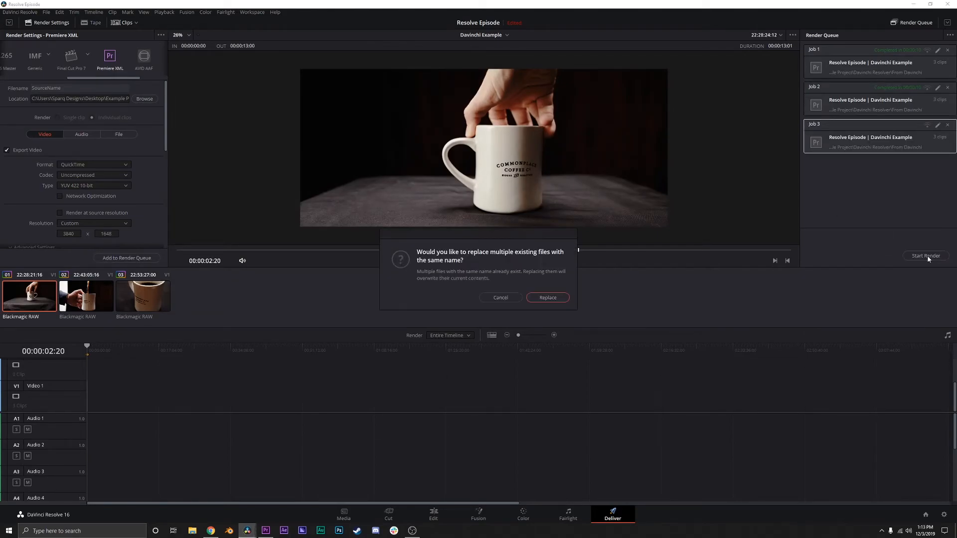
pyautogui.click(548, 298)
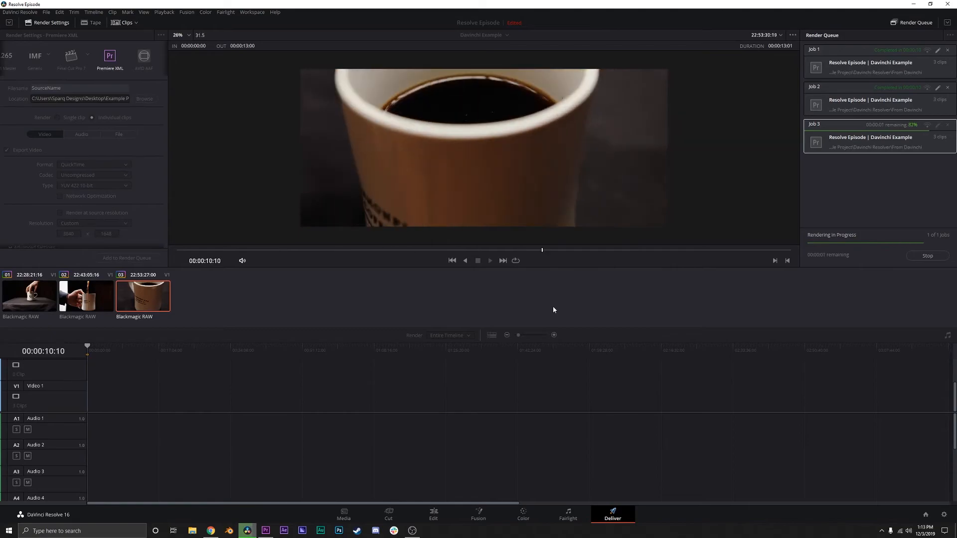
# Minimize DaVinci Resolve, switch to Premiere Pro and move the playhead of the Davinchi Example sequence to 00:00:00:12.
pyautogui.click(913, 4)
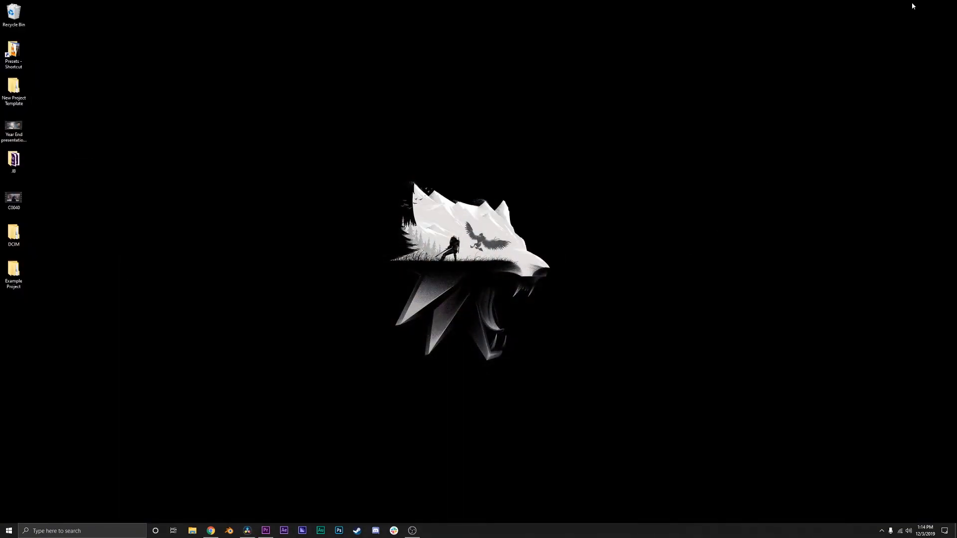
pyautogui.click(266, 530)
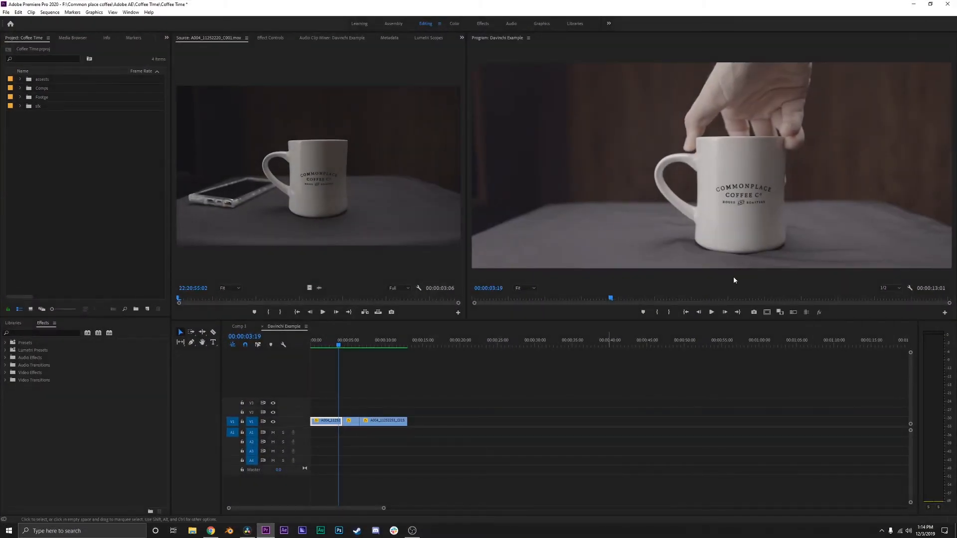
pyautogui.click(582, 421)
pyautogui.moveTo(376, 343); pyautogui.dragTo(314, 341)
# Create a new bin named "From Davinchi" at the top level of the Coffee Time project.
pyautogui.click(83, 54)
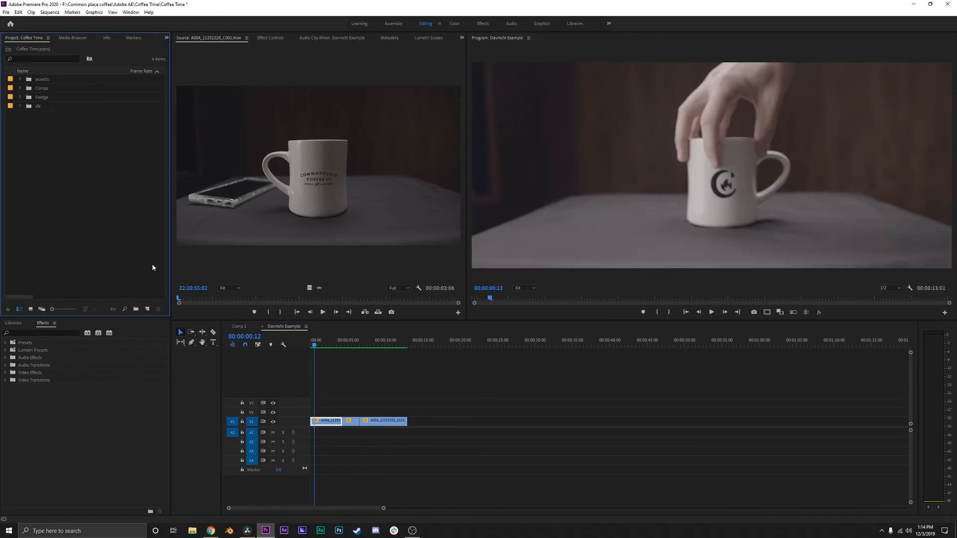
pyautogui.hotkey('ctrl', 'b')
pyautogui.write('D')
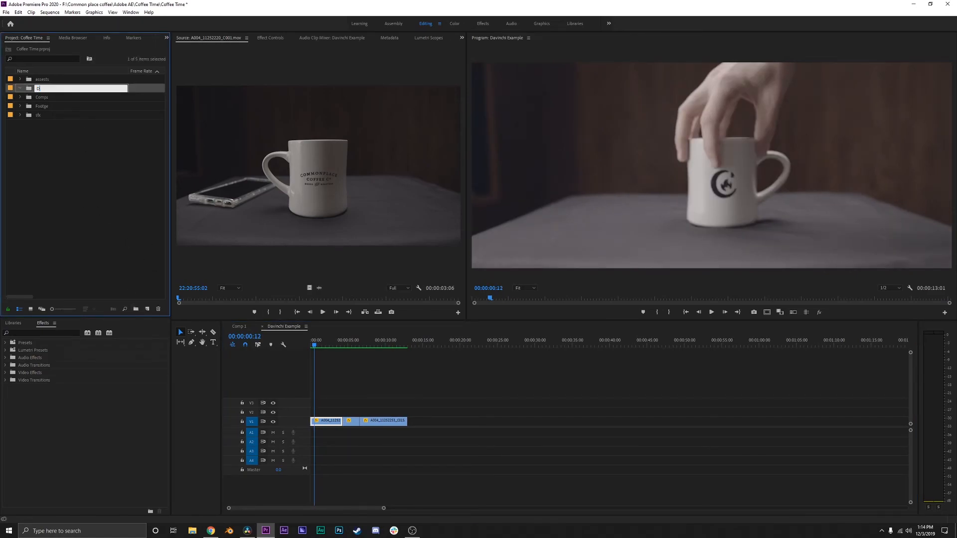
pyautogui.write('abi')
pyautogui.press('BackSpace')
pyautogui.press('BackSpace')
pyautogui.press('BackSpace')
pyautogui.write('From Davinchi')
pyautogui.press('Tab')
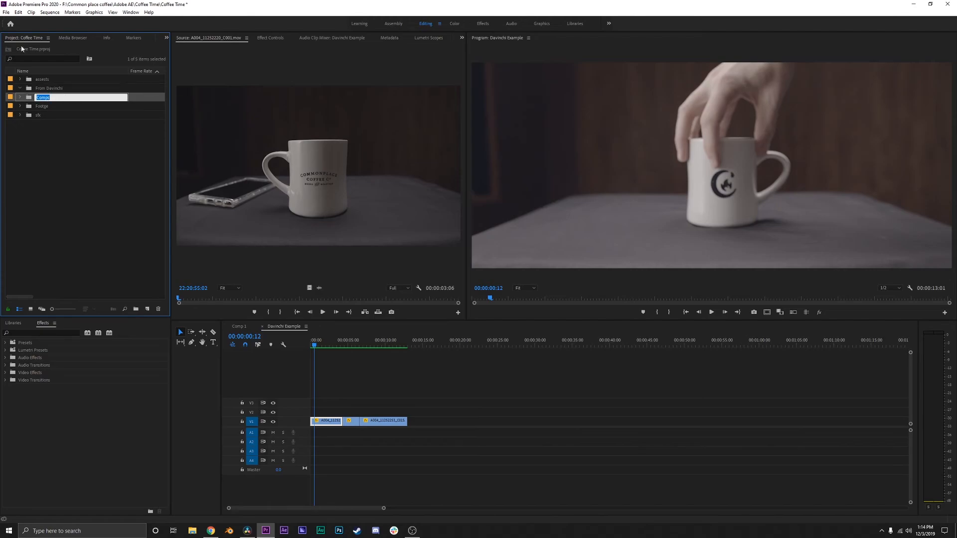
pyautogui.doubleClick(27, 89)
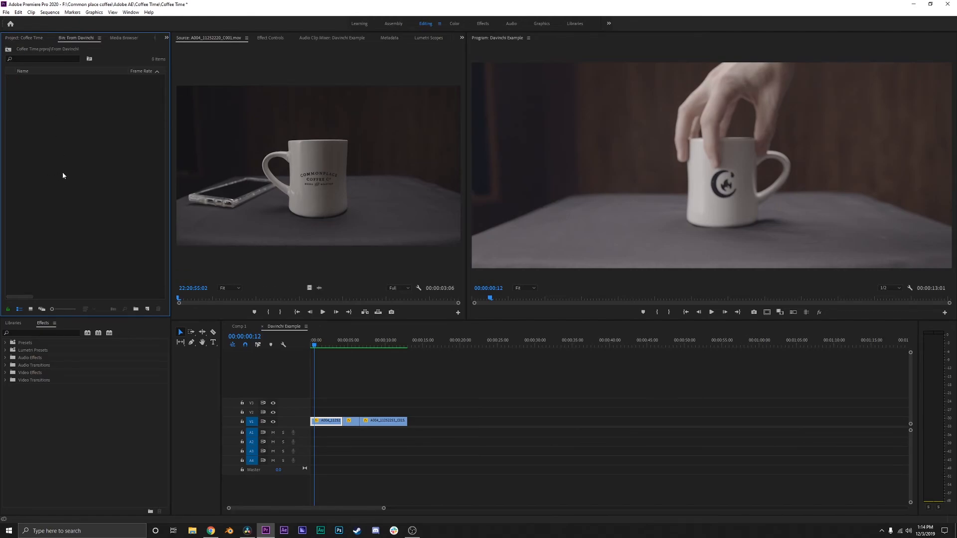
pyautogui.doubleClick(90, 175)
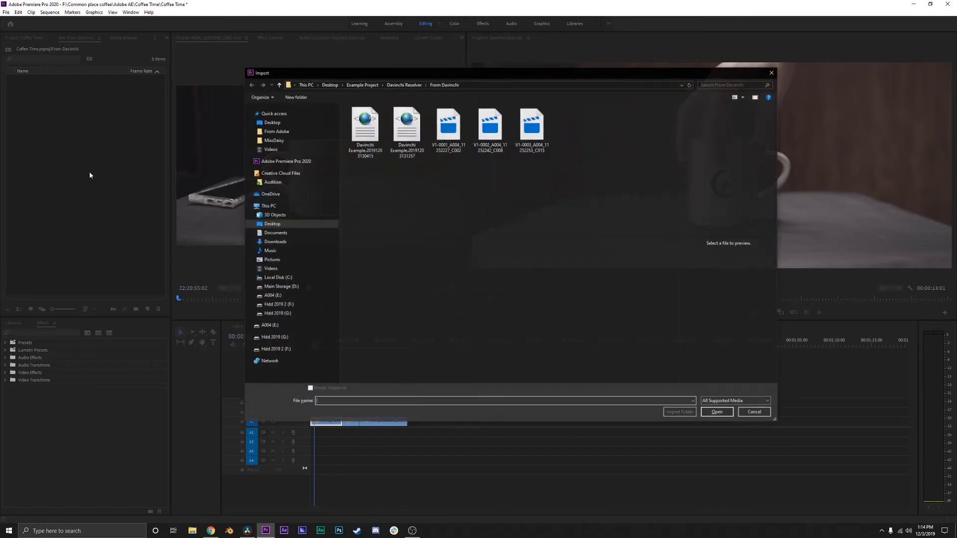
pyautogui.click(401, 132)
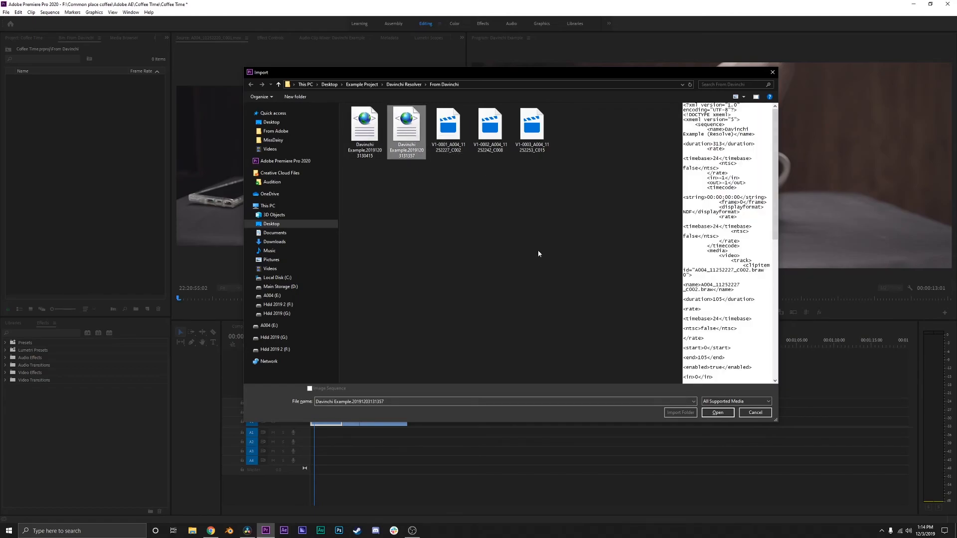
pyautogui.click(723, 414)
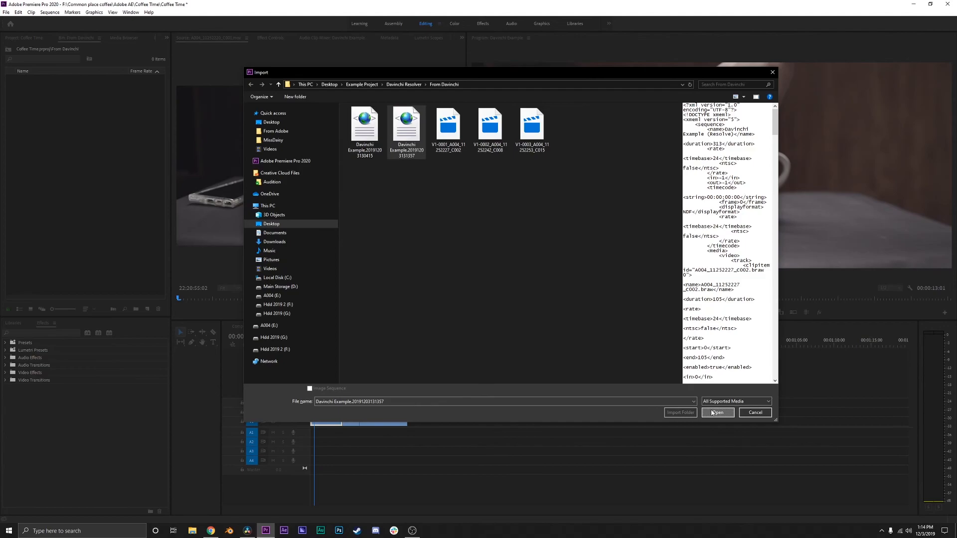
pyautogui.click(712, 413)
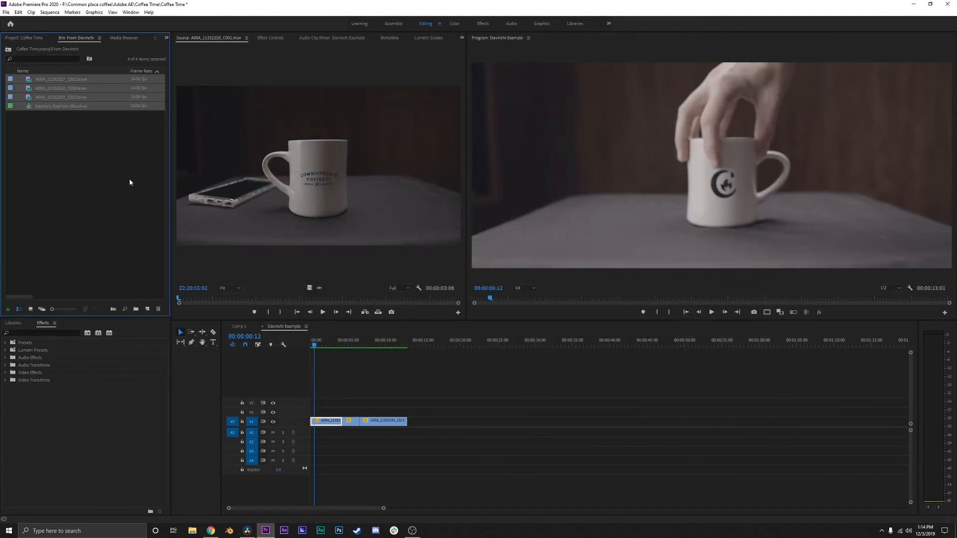
# Open the imported Davinchi Example (Resolve) sequence, play it through the graded clips and scrub back to the first clip.
pyautogui.click(134, 183)
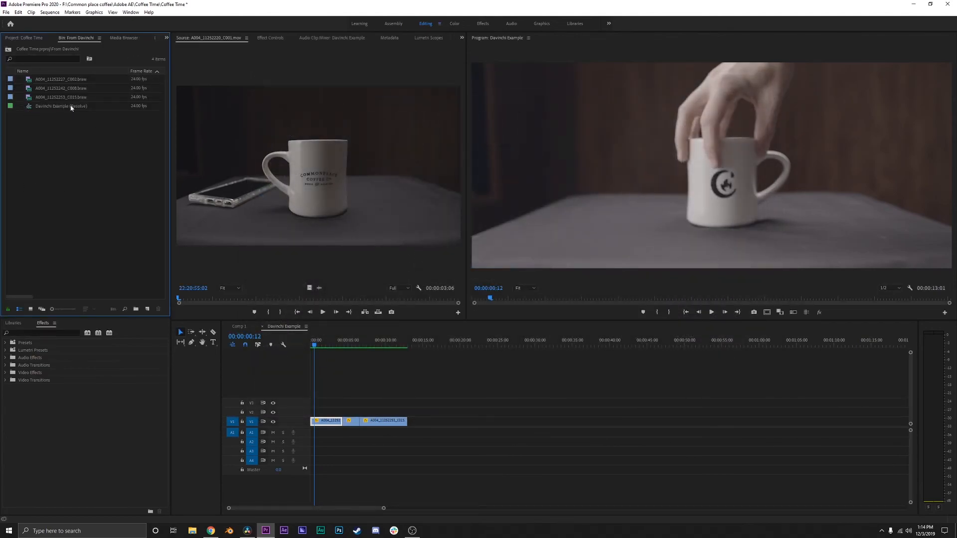
pyautogui.doubleClick(30, 107)
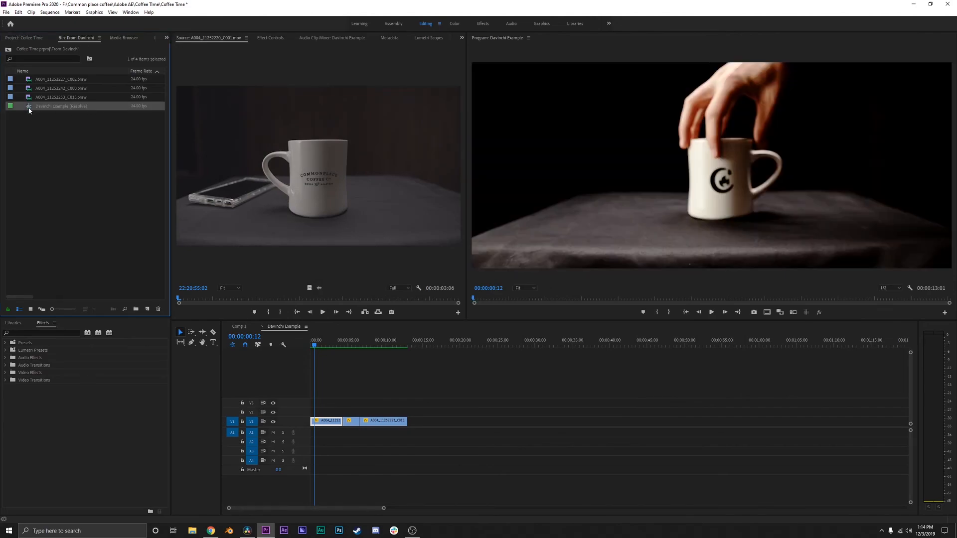
pyautogui.press('space')
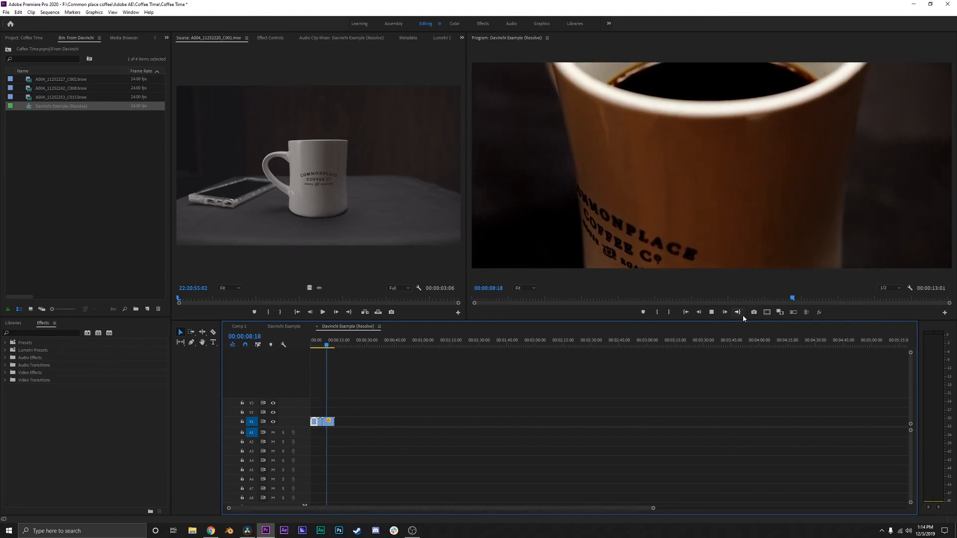
pyautogui.press('space')
pyautogui.moveTo(327, 349); pyautogui.dragTo(317, 349)
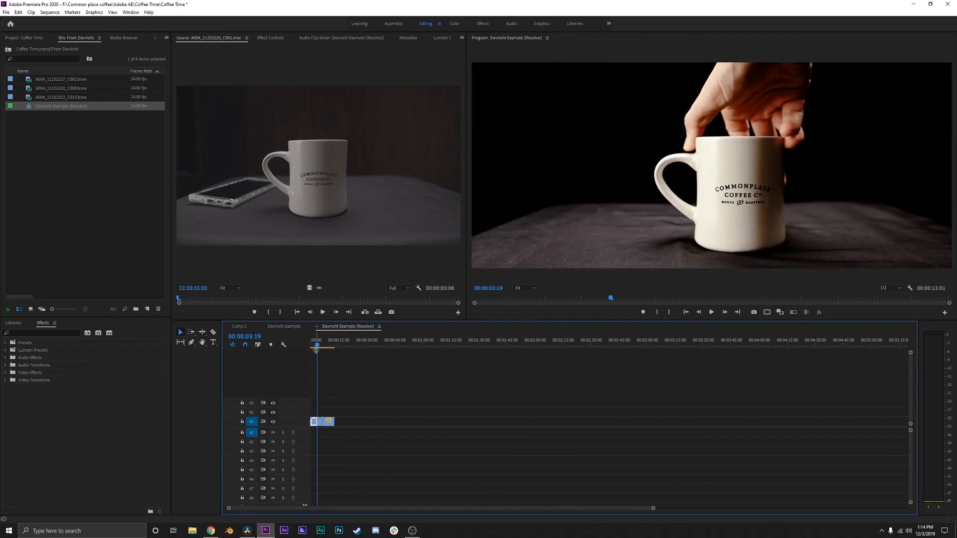